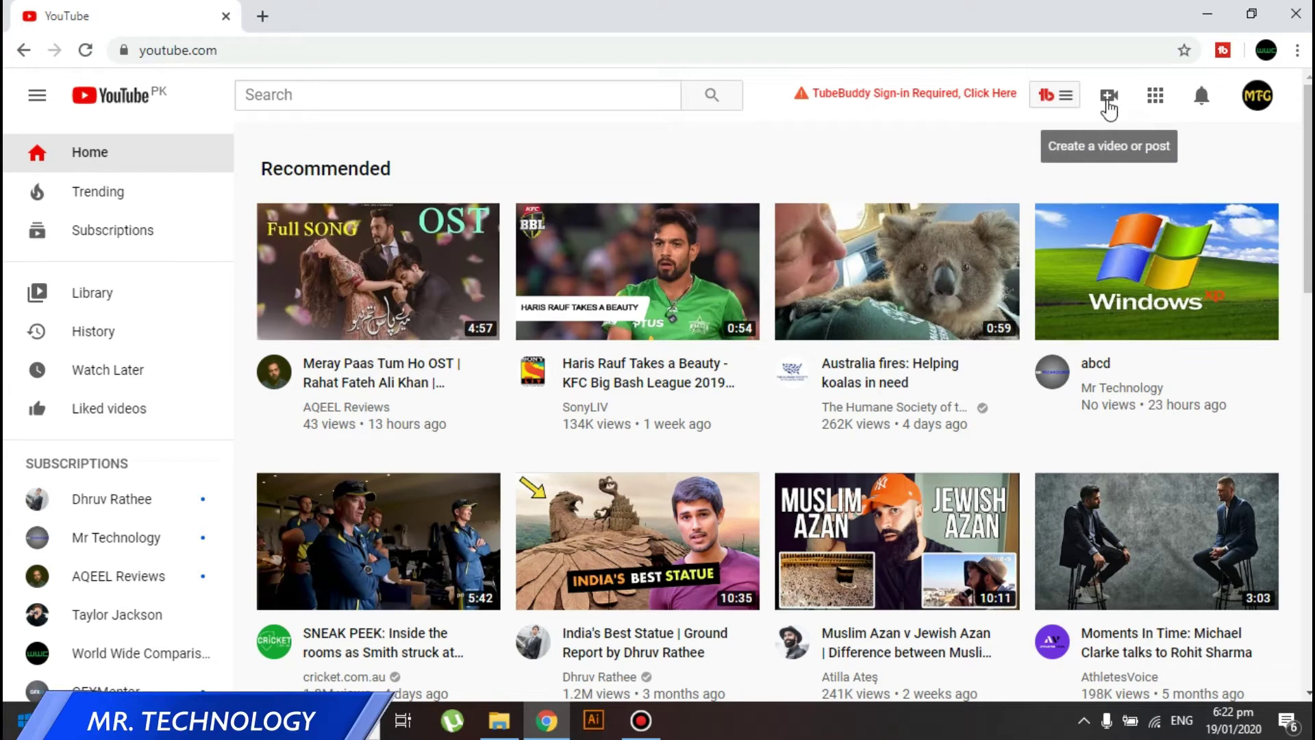
Start a new live stream titled 'abcd'.
left_click(1109, 108)
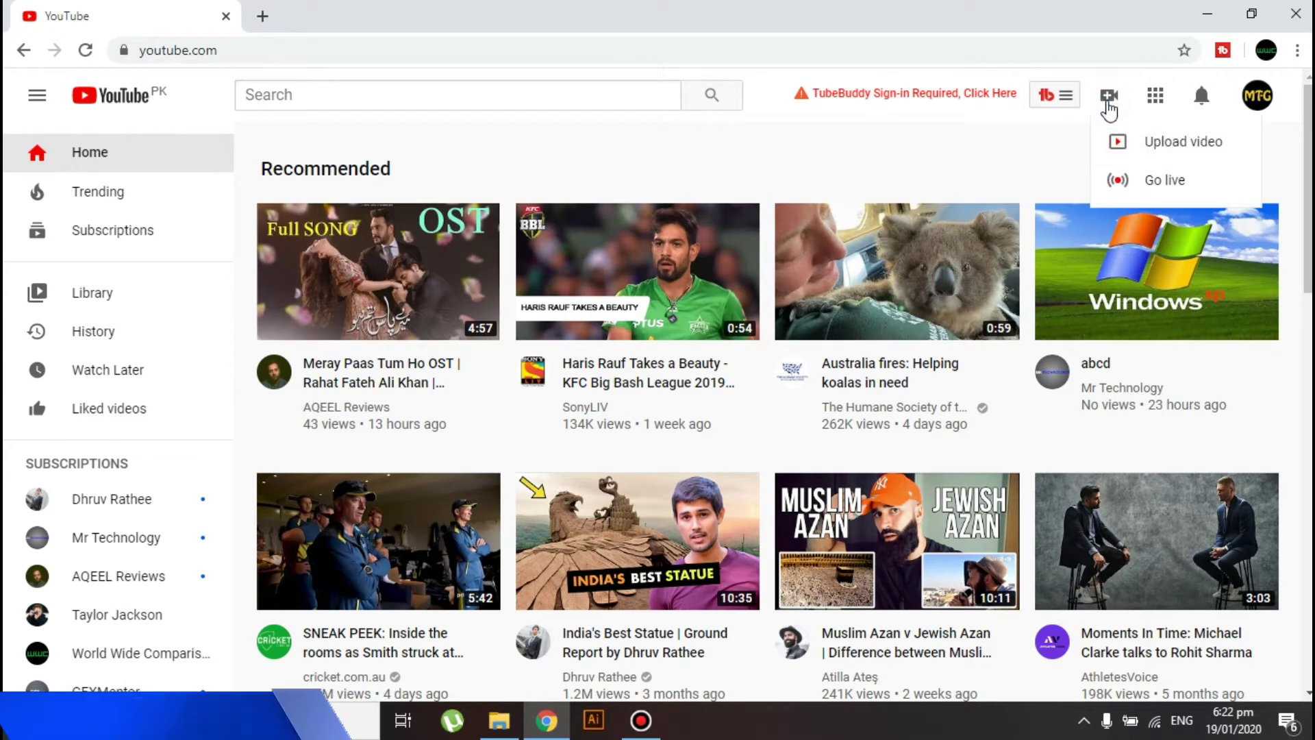
left_click(1155, 185)
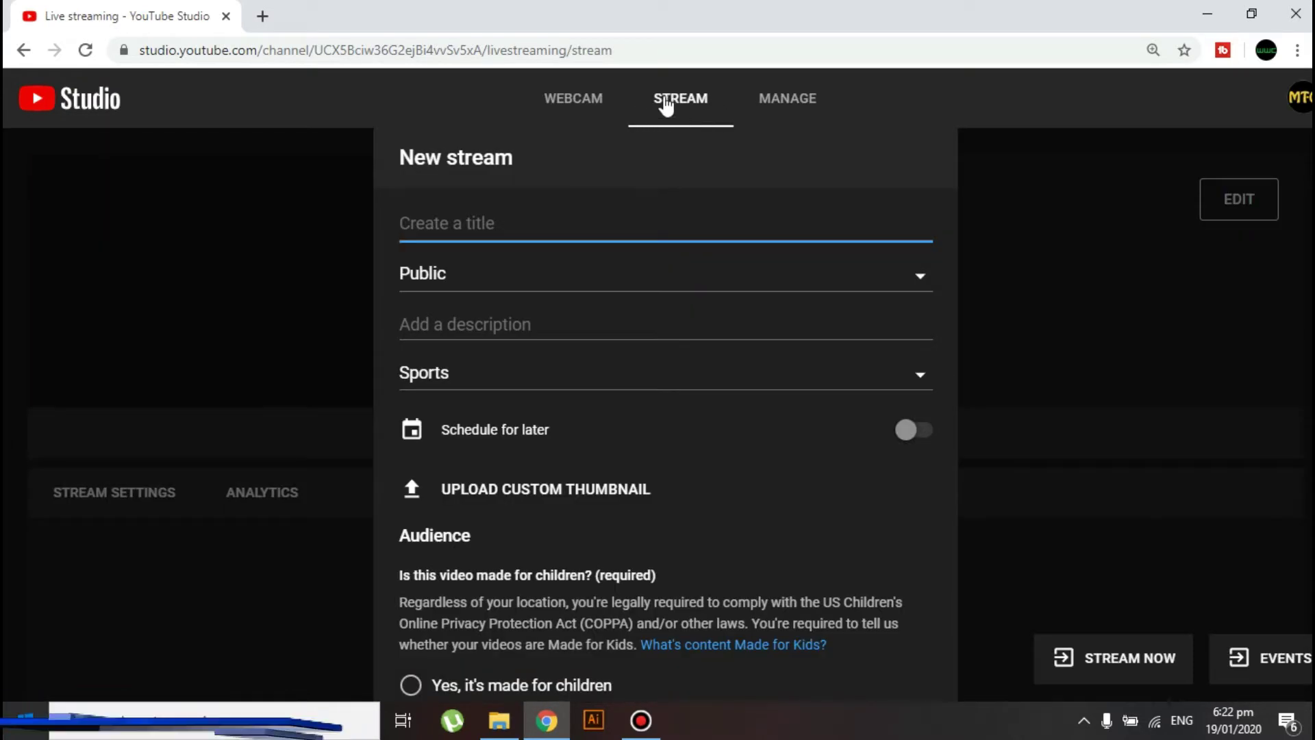
type("a")
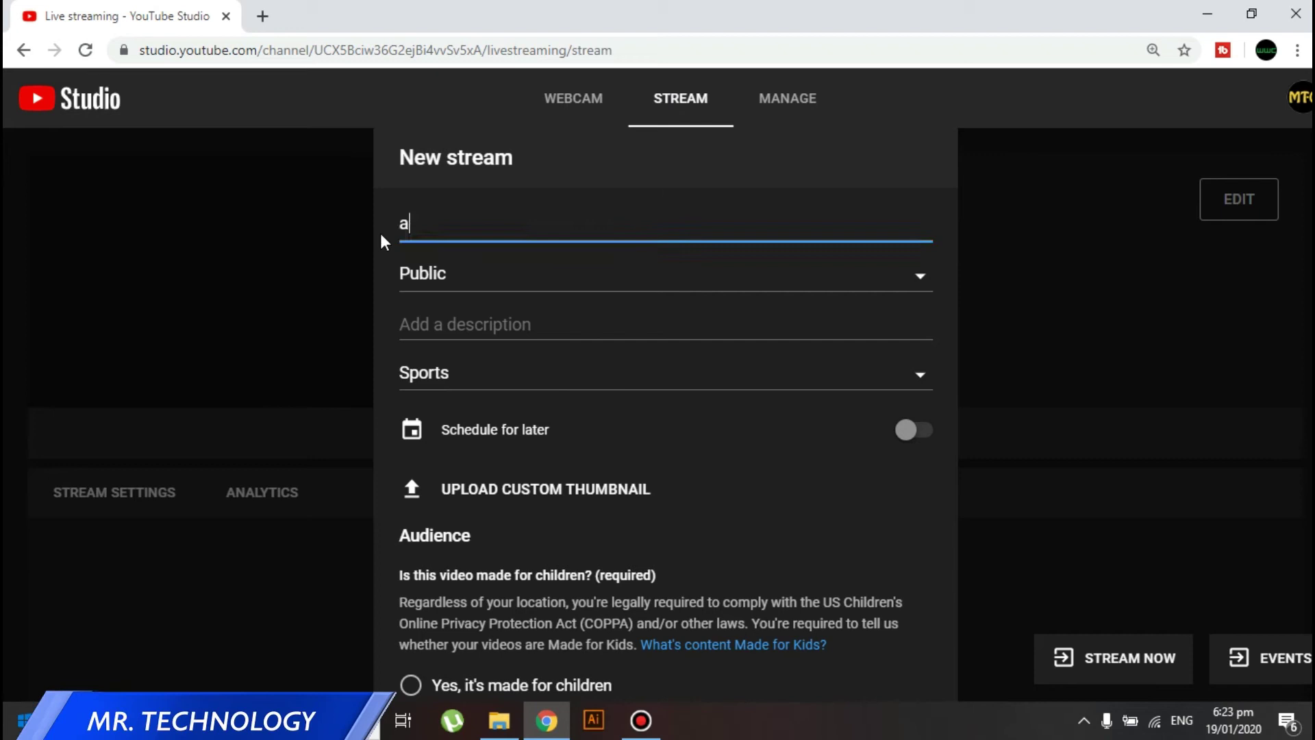
type("bcd")
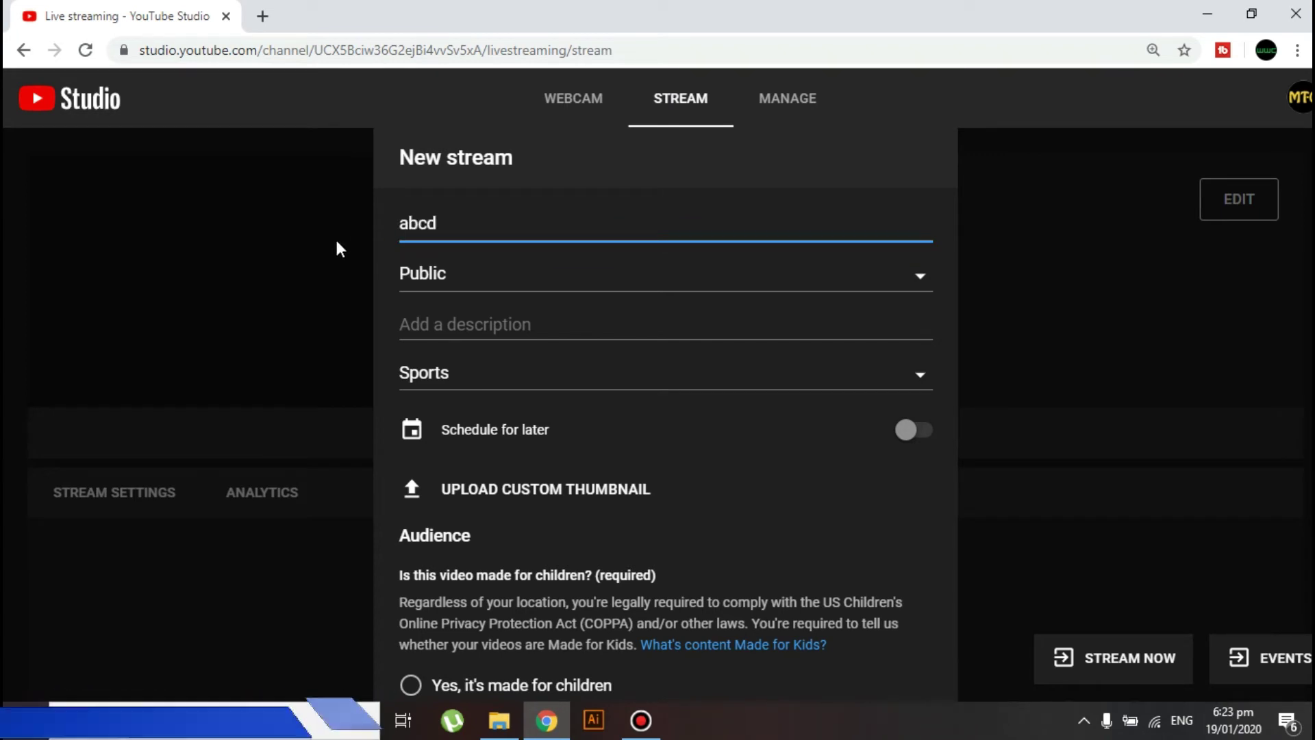
left_click(435, 321)
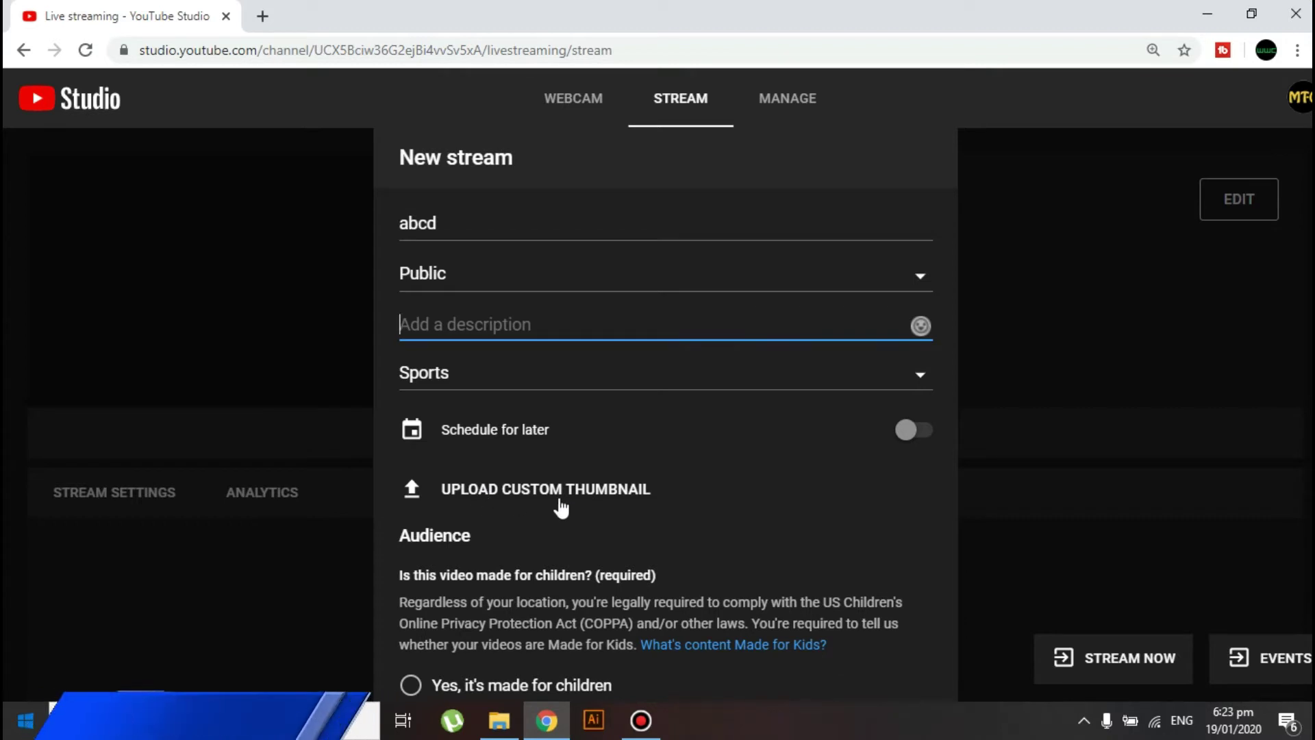
Upload image 1, the Windows XP picture, as the stream's custom thumbnail.
left_click(534, 499)
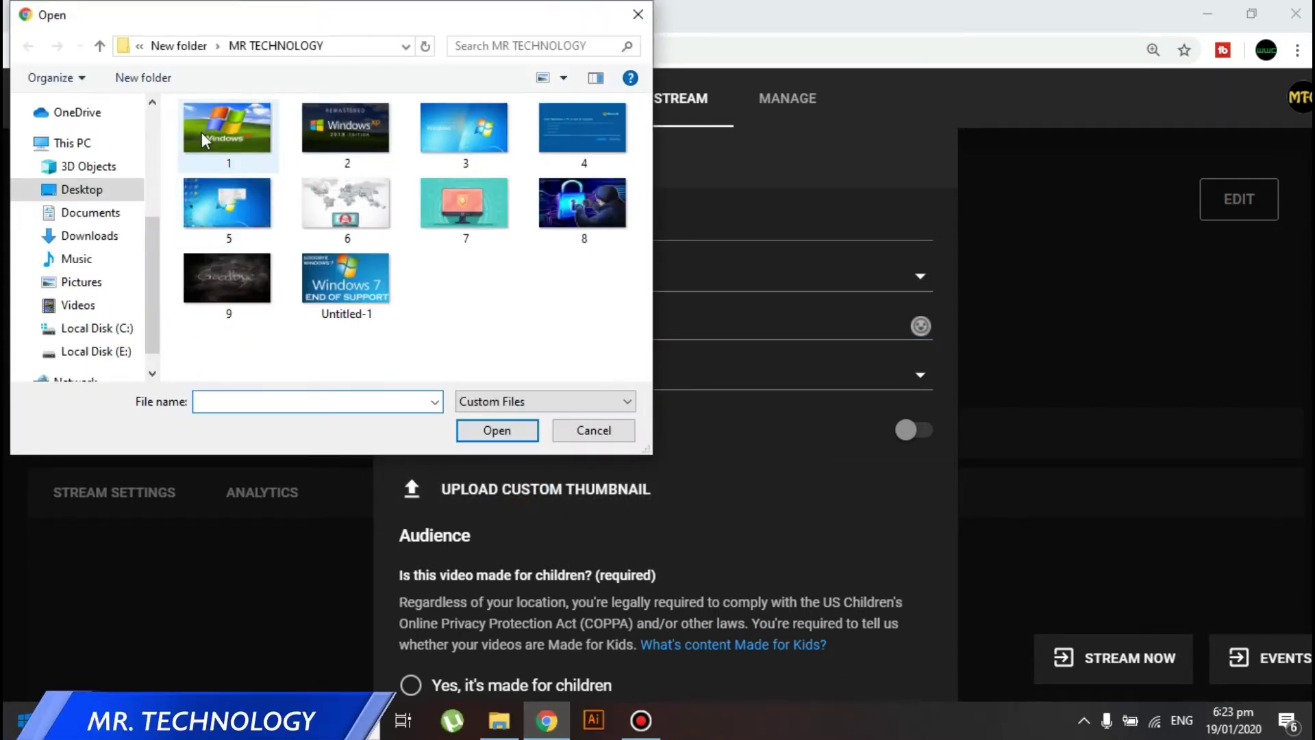
left_click(233, 135)
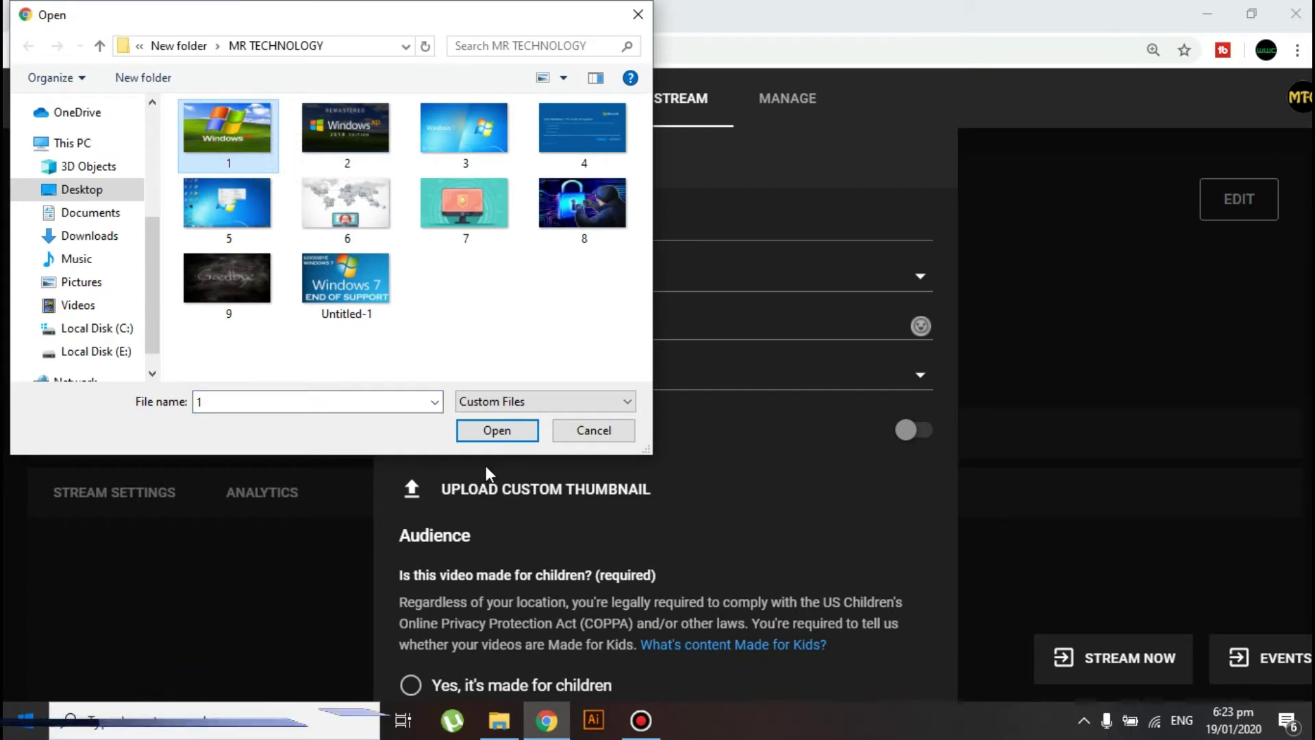
left_click(494, 431)
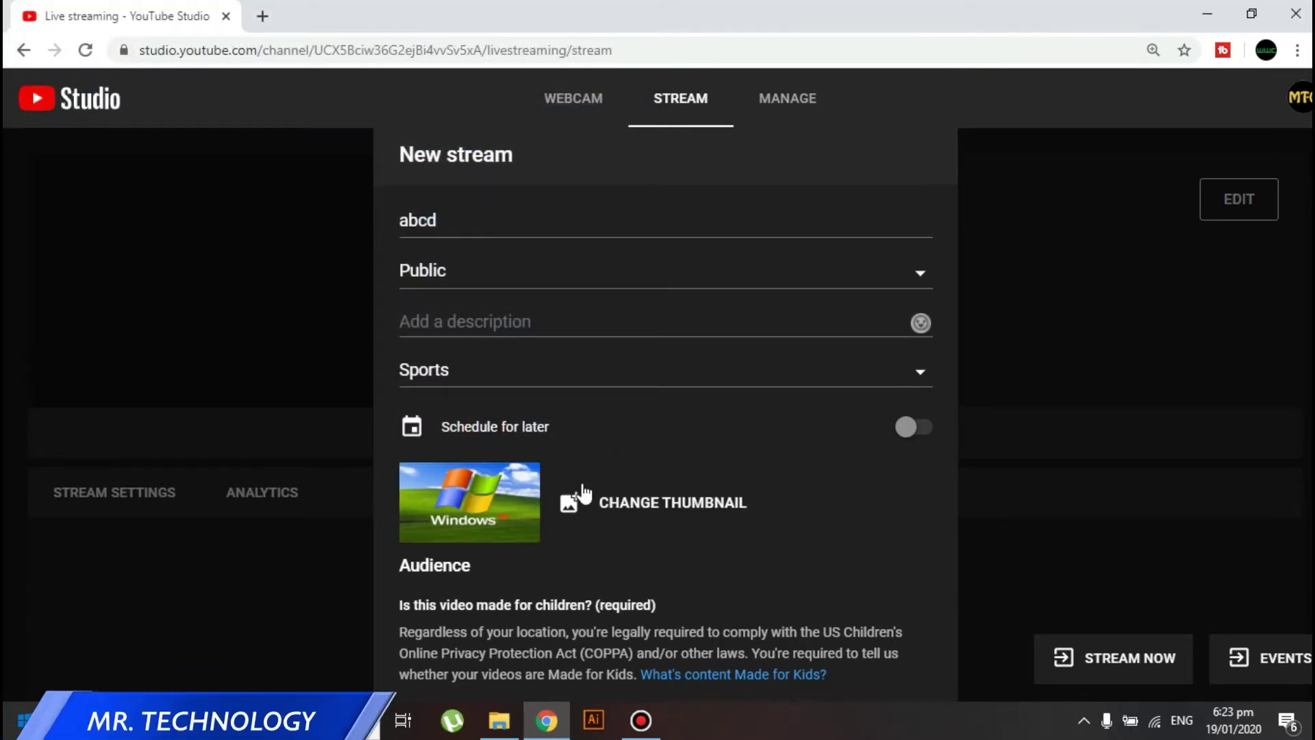
scroll(582, 493, "down", 3)
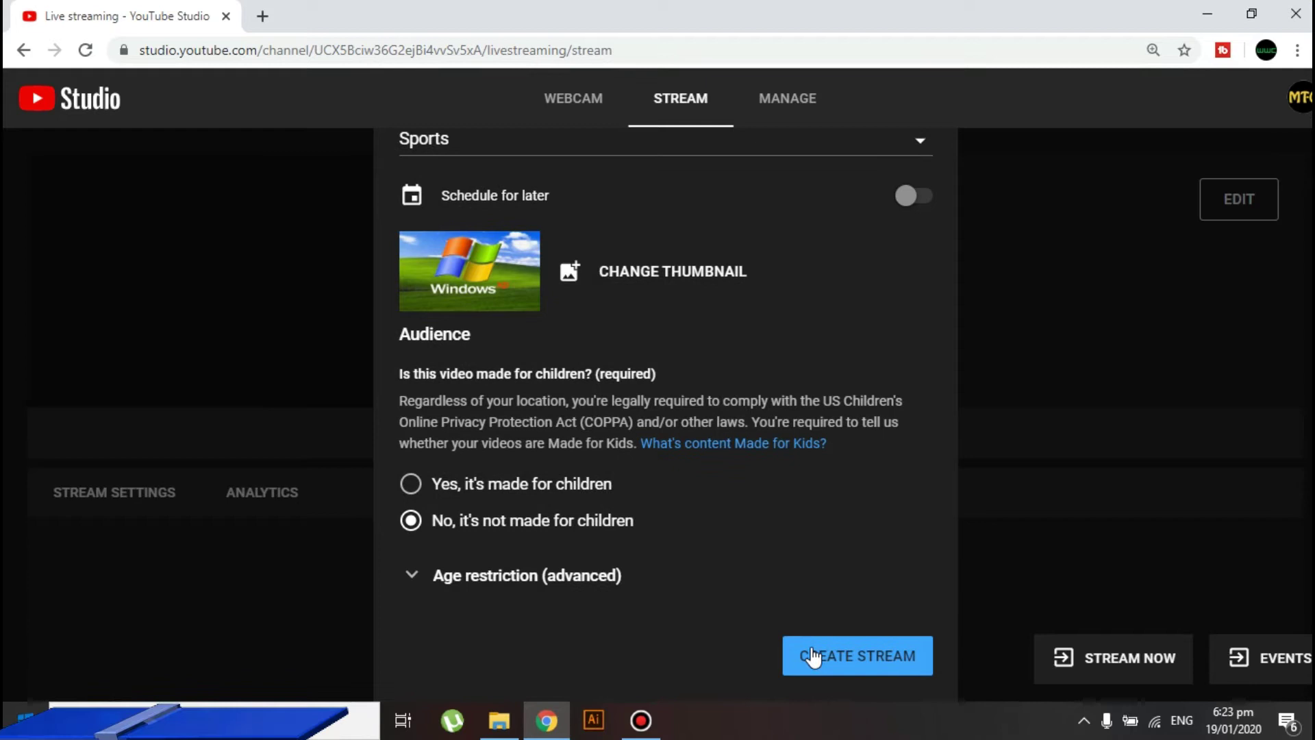
Create the abcd stream, copy its stream key, and minimize Chrome.
left_click(836, 656)
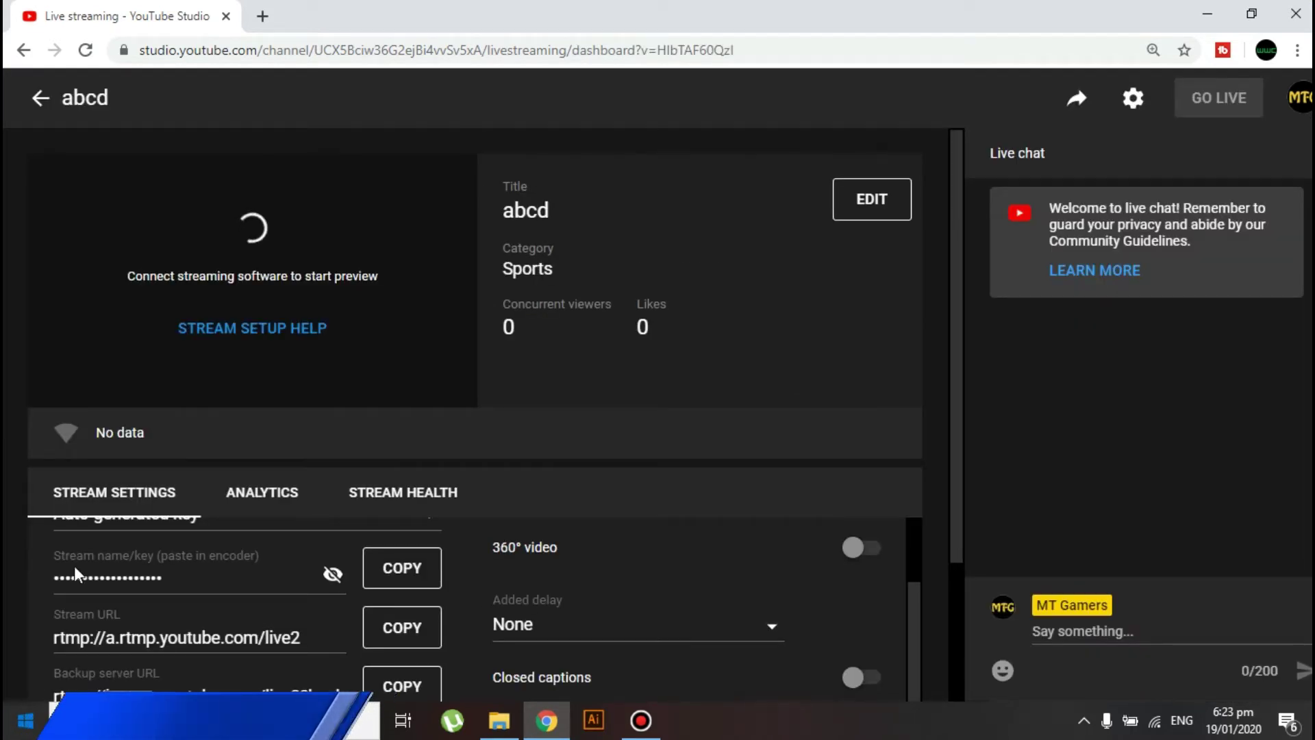
left_click(421, 582)
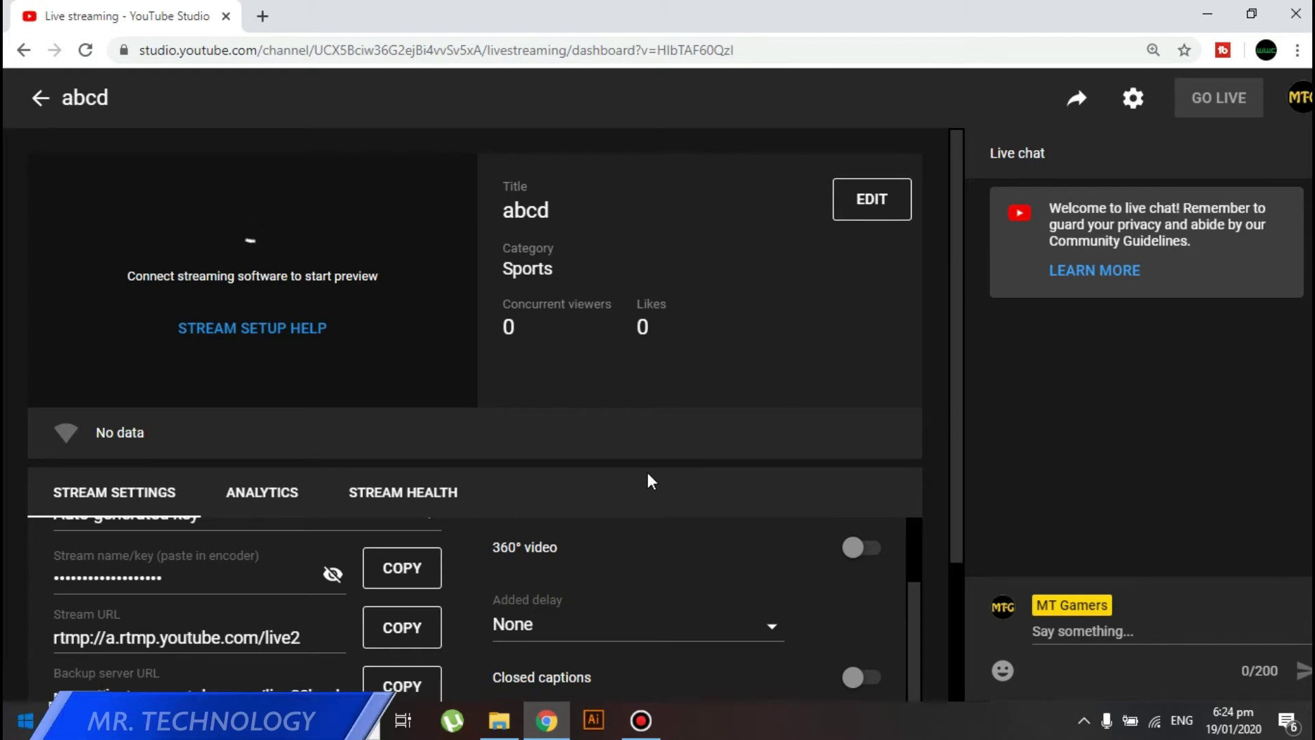
left_click(1206, 18)
Paste the YouTube stream key into Streamlabs OBS stream settings, save, and go live.
left_click(94, 224)
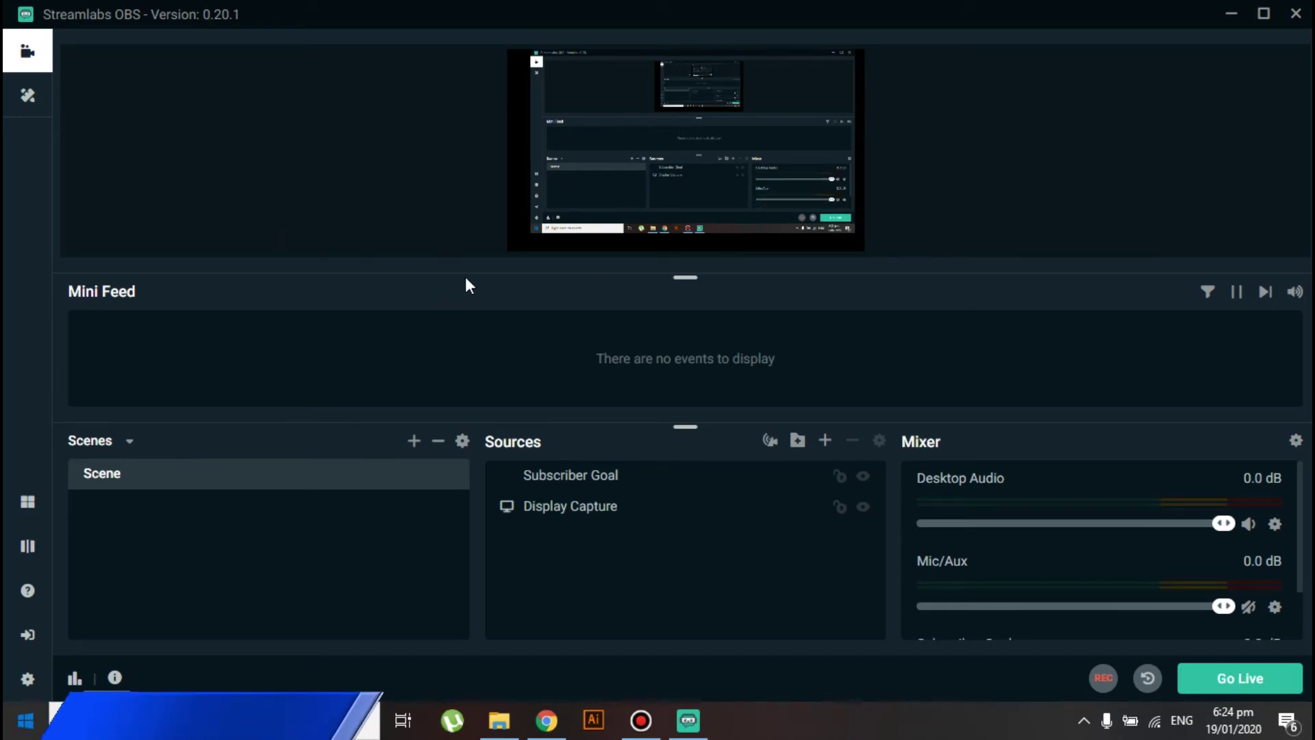
left_click(27, 680)
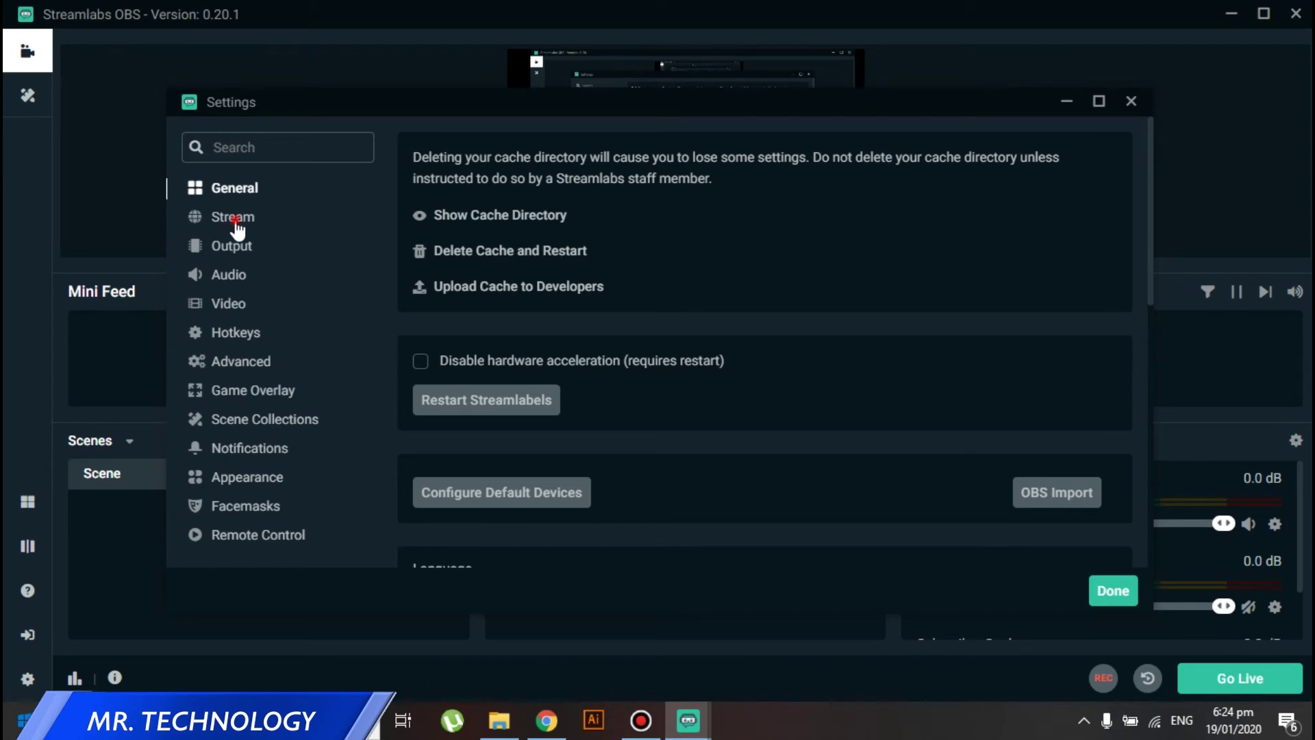
left_click(236, 217)
left_click_drag(511, 446, 404, 447)
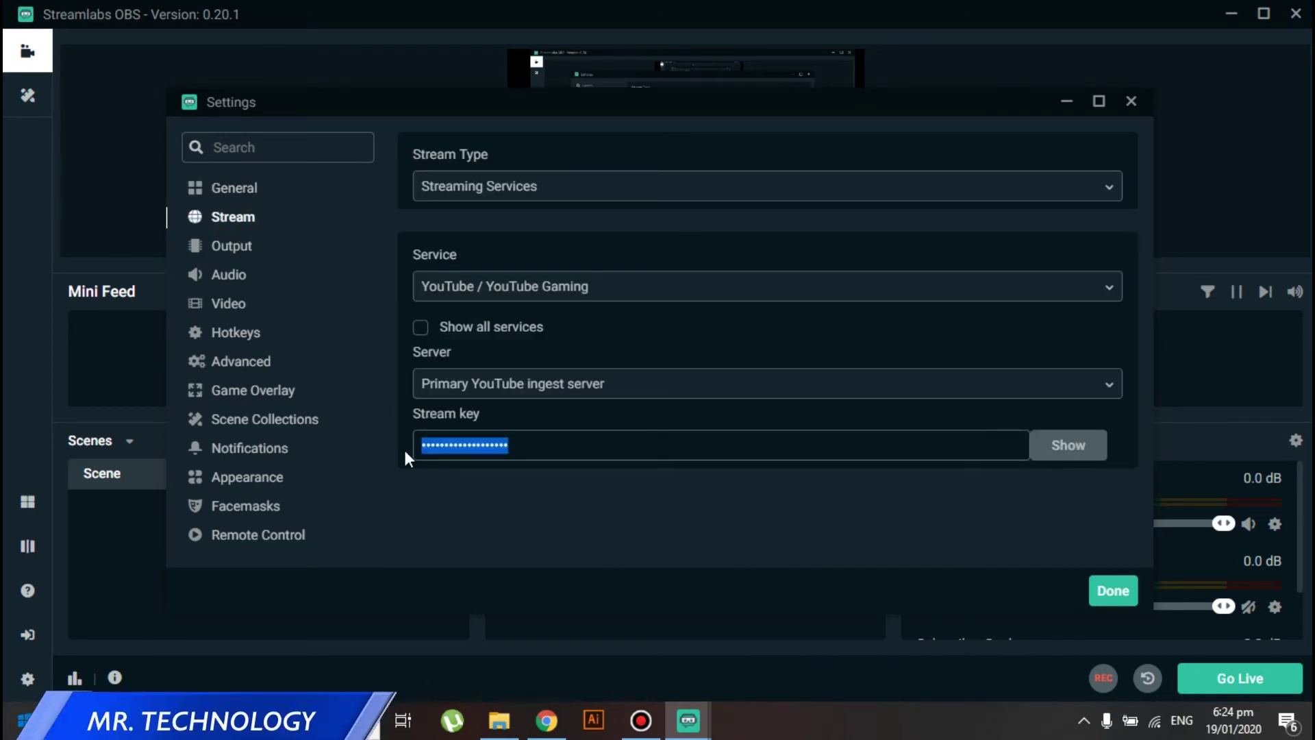
key("ctrl+v")
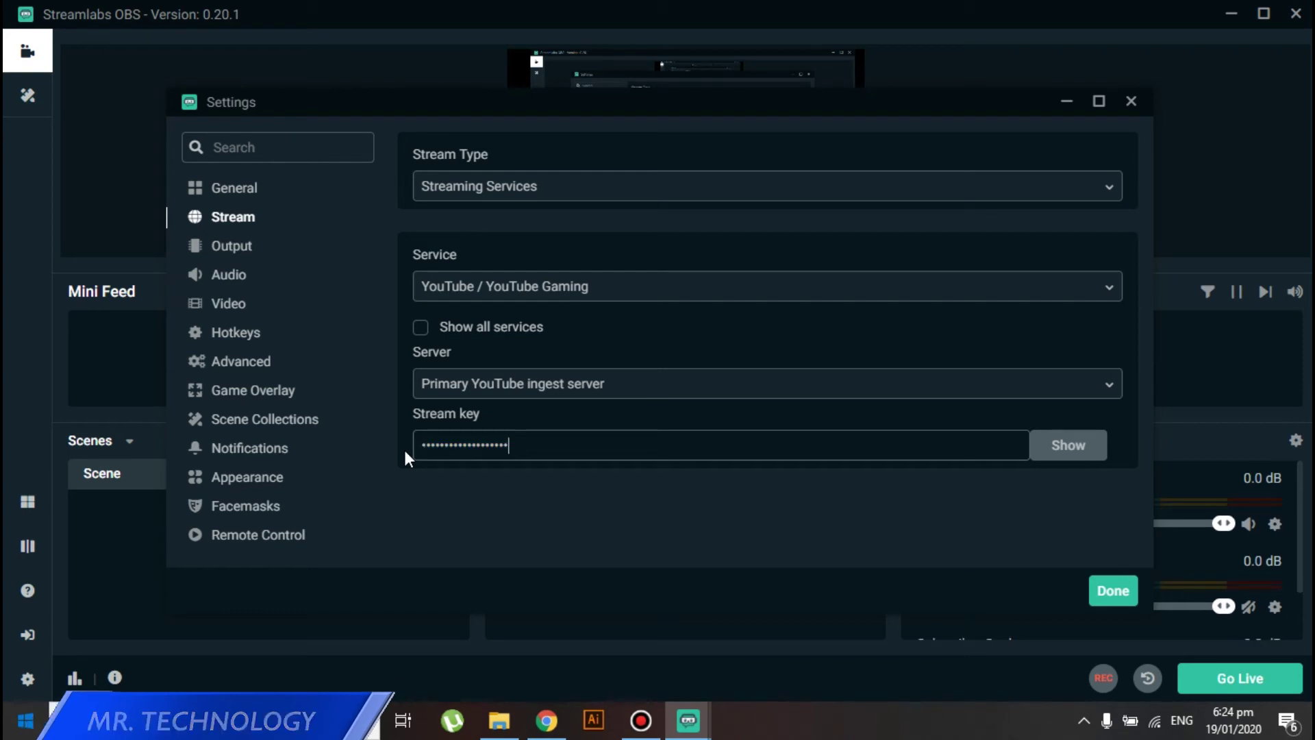
left_click(1105, 590)
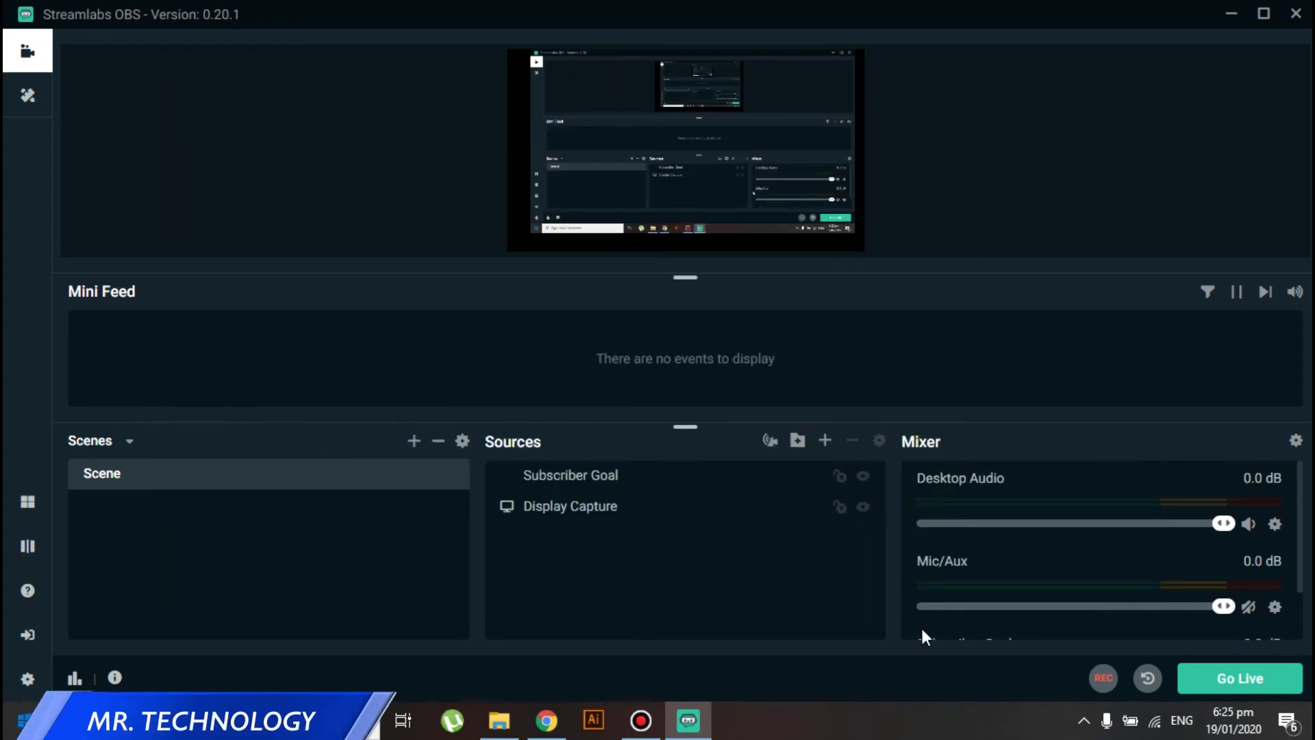
left_click(1233, 679)
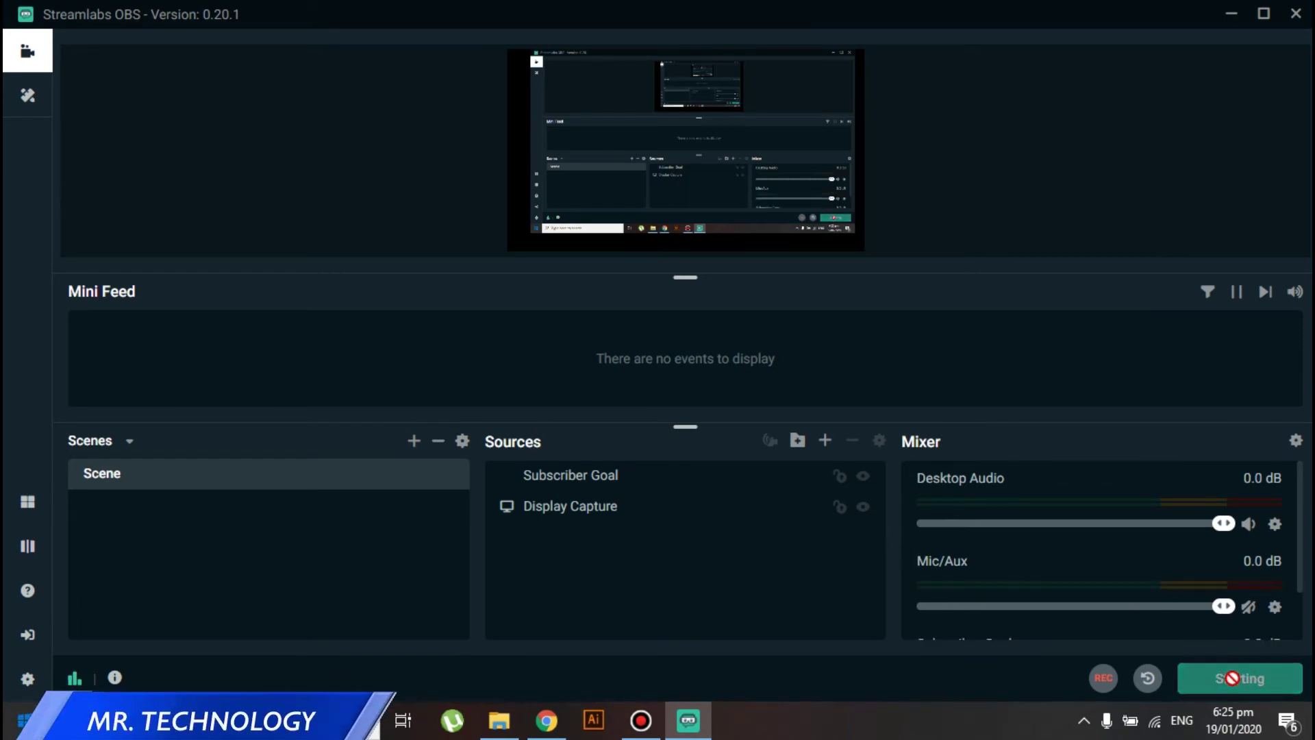
Minimize Streamlabs OBS and bring back the abcd dashboard in Chrome.
left_click(1230, 14)
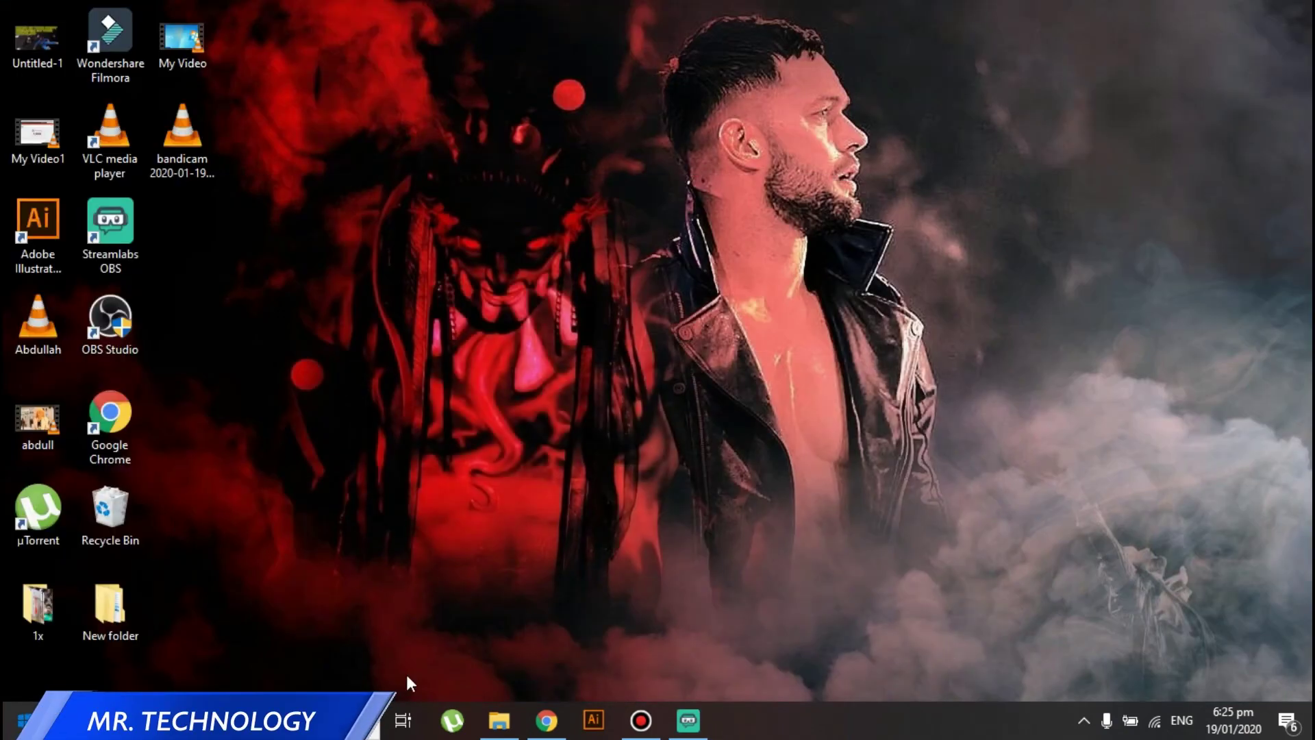
left_click(547, 721)
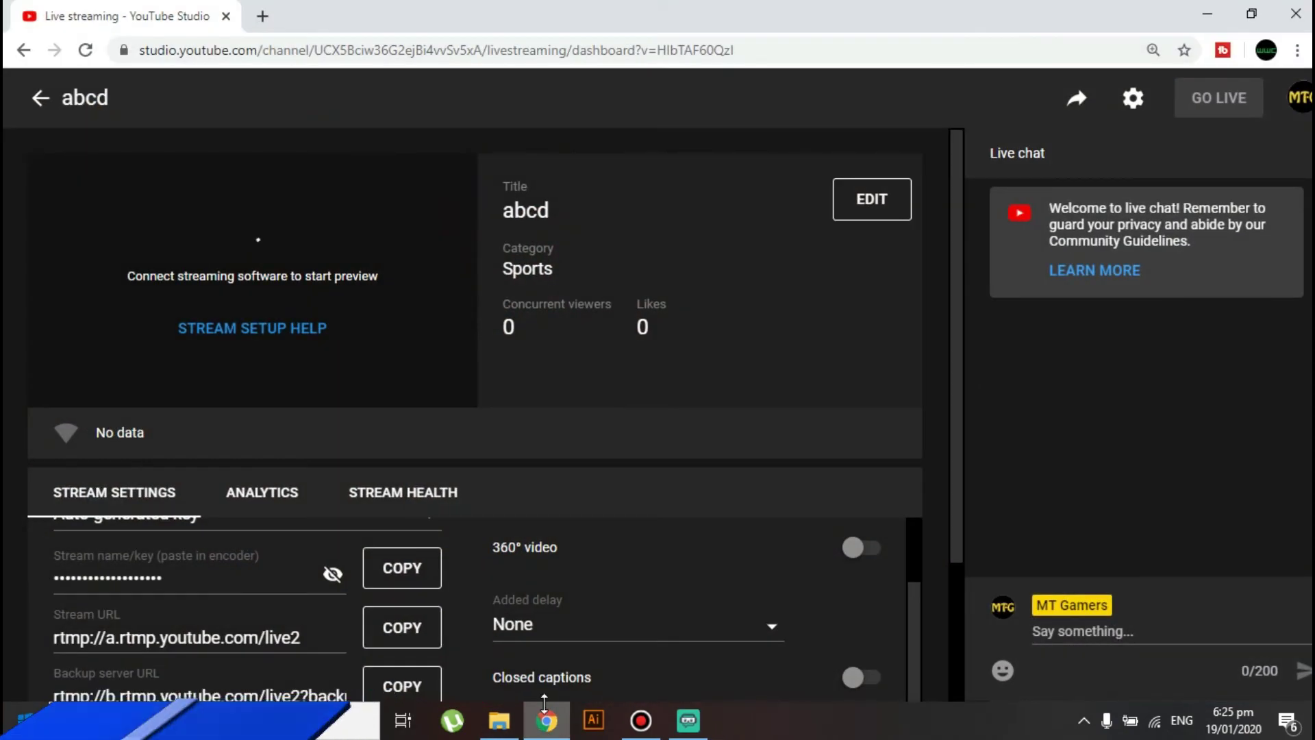
scroll(538, 663, "up", 1)
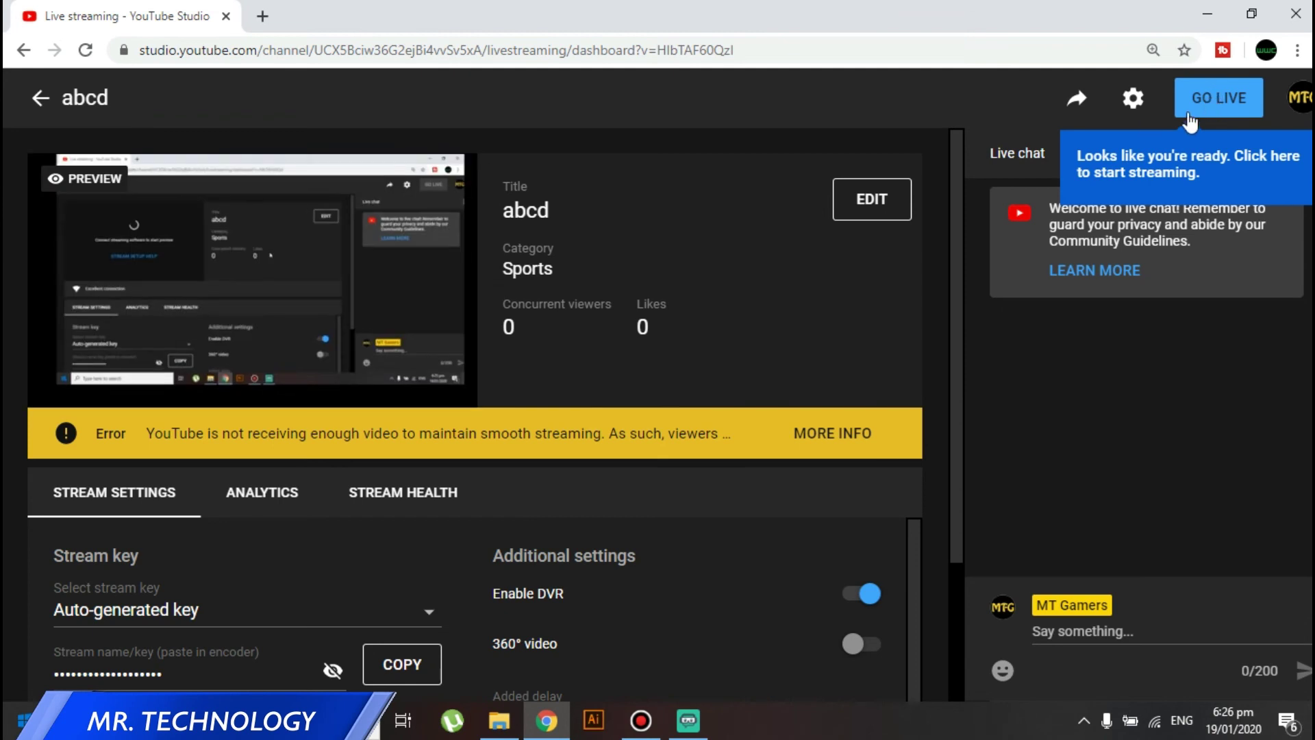
Press Go Live on the abcd dashboard to start the broadcast.
left_click(1222, 107)
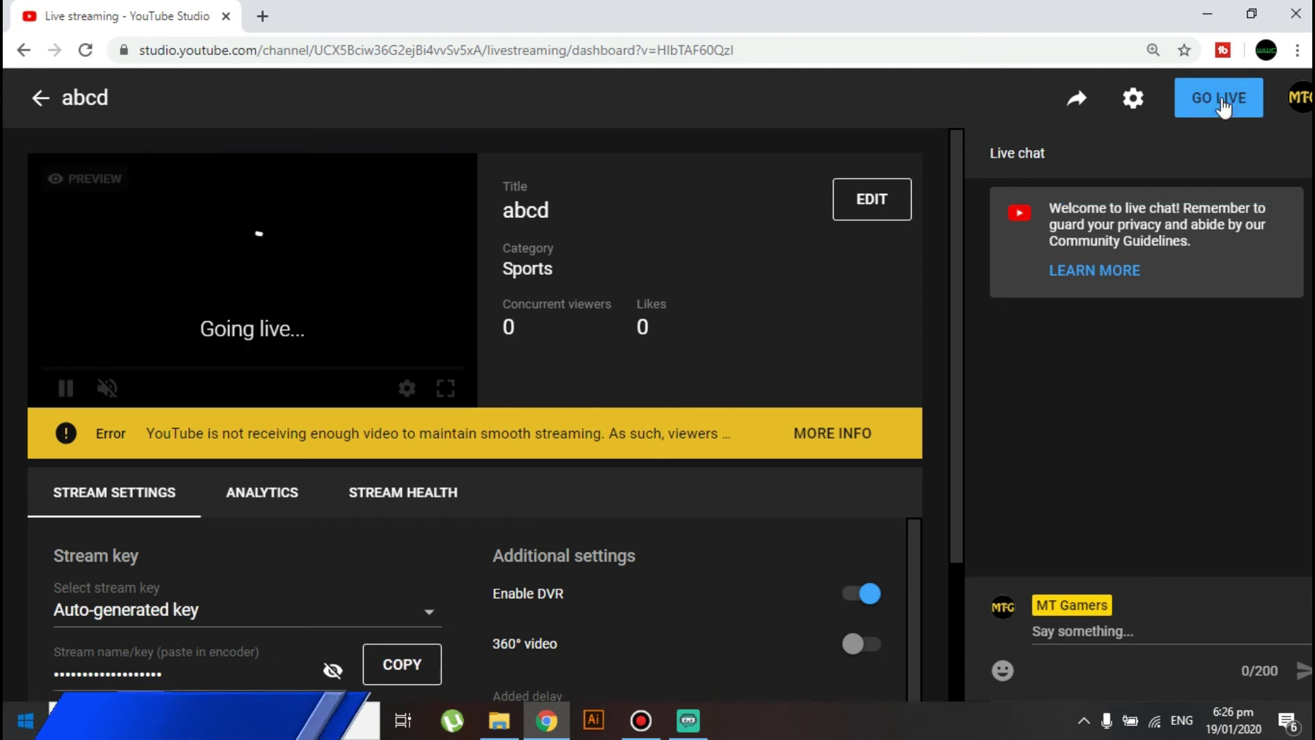